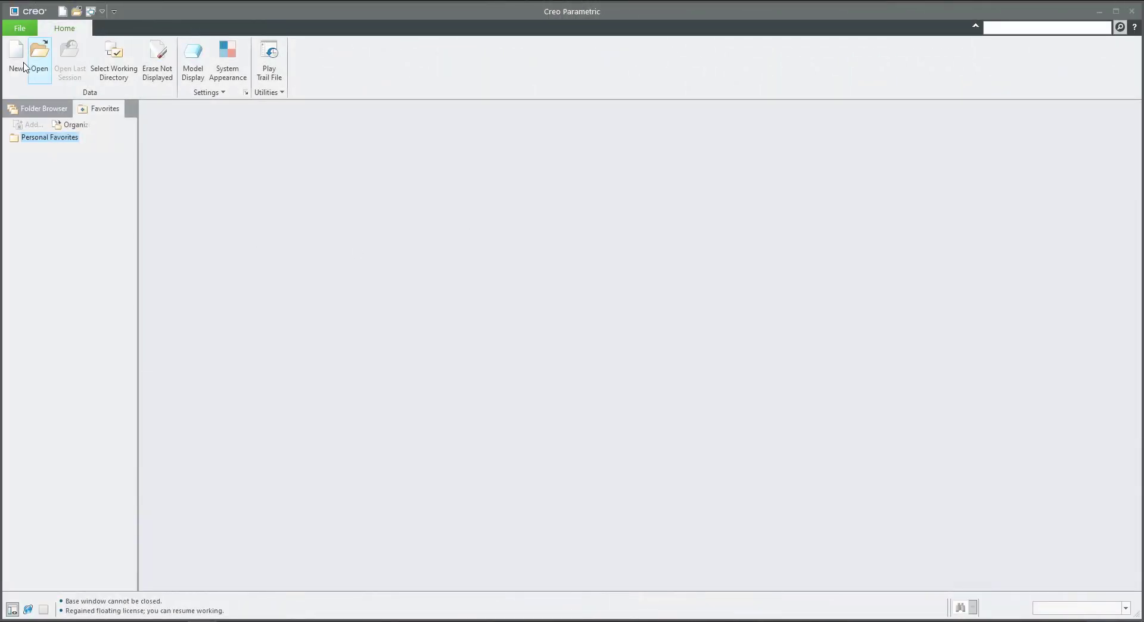
Step: Create a new assembly ASM0001 from the default template
click(16, 57)
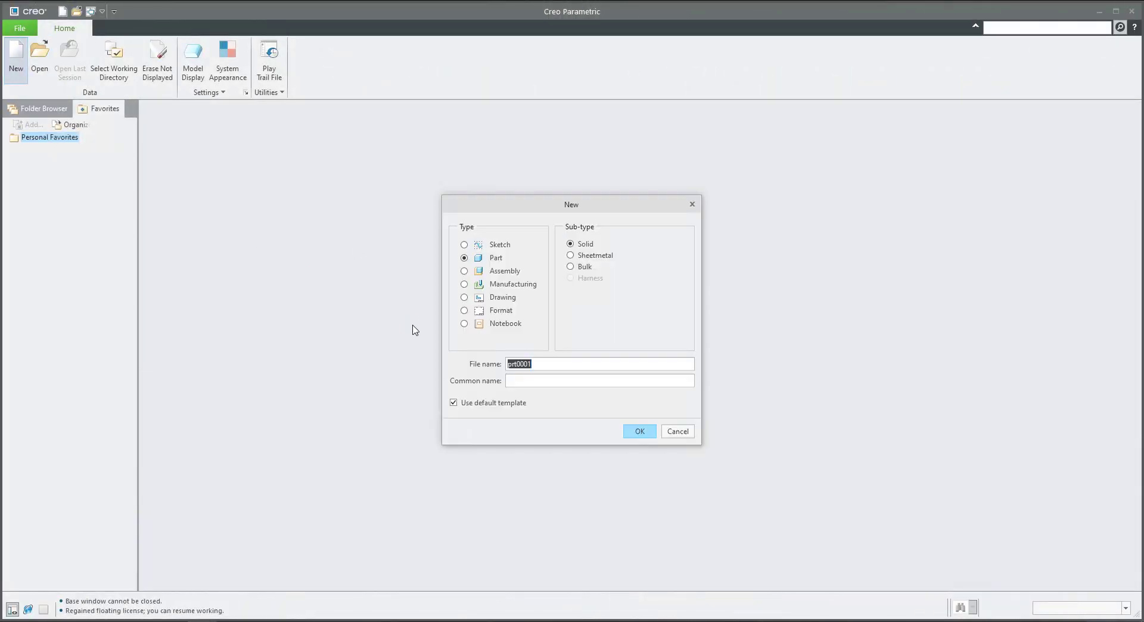
click(498, 272)
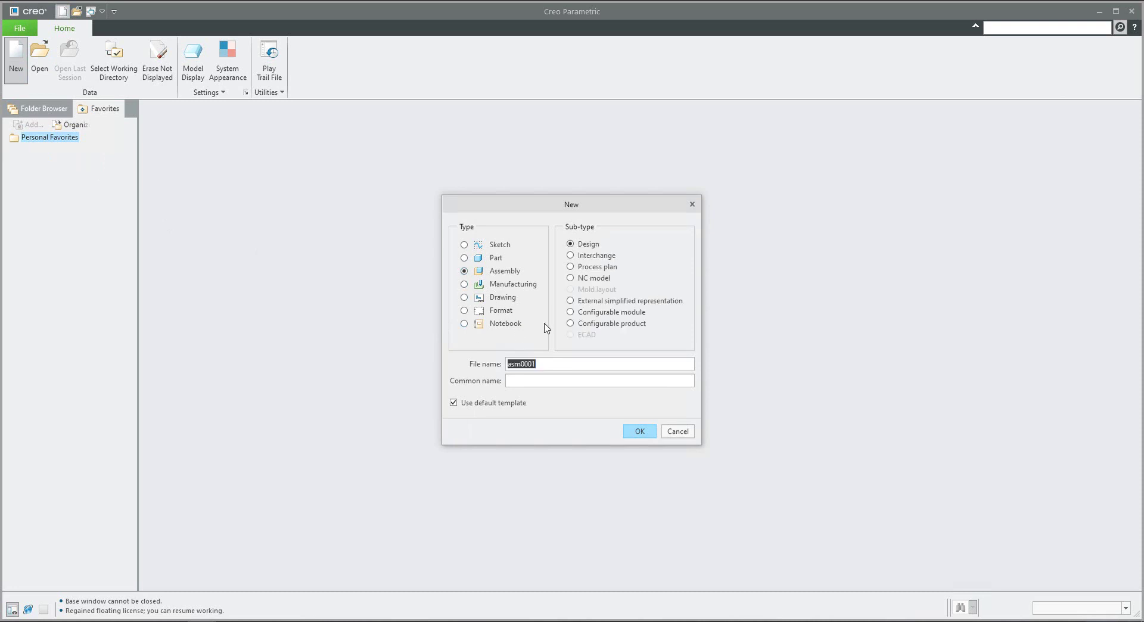
click(638, 433)
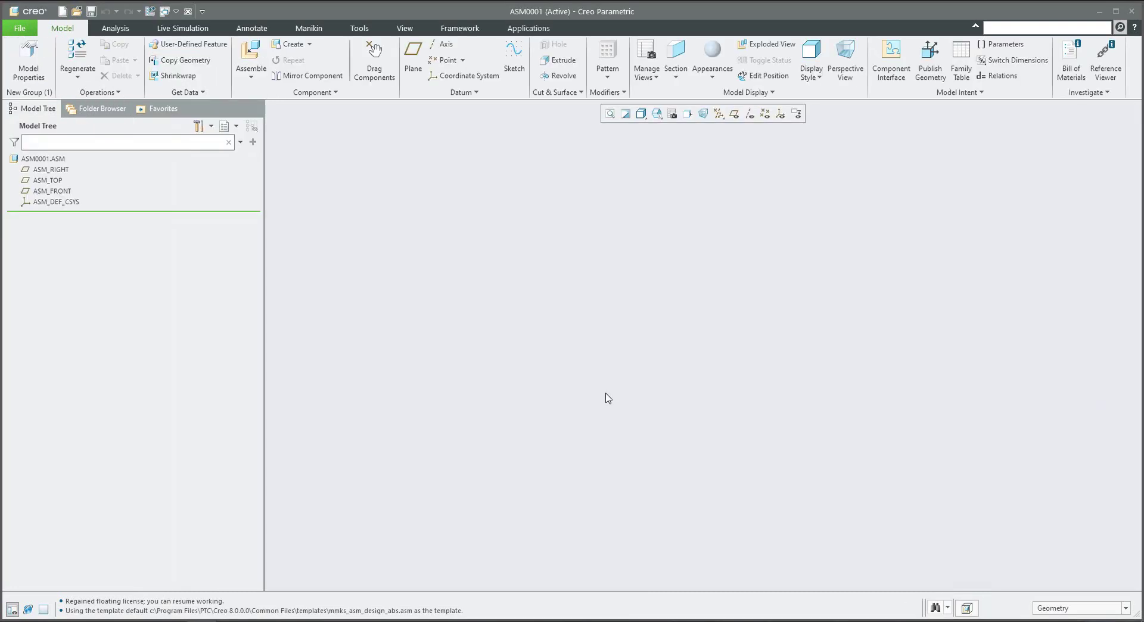
Step: Search the command box for 'legac' to find the Legacy mode command
click(1120, 27)
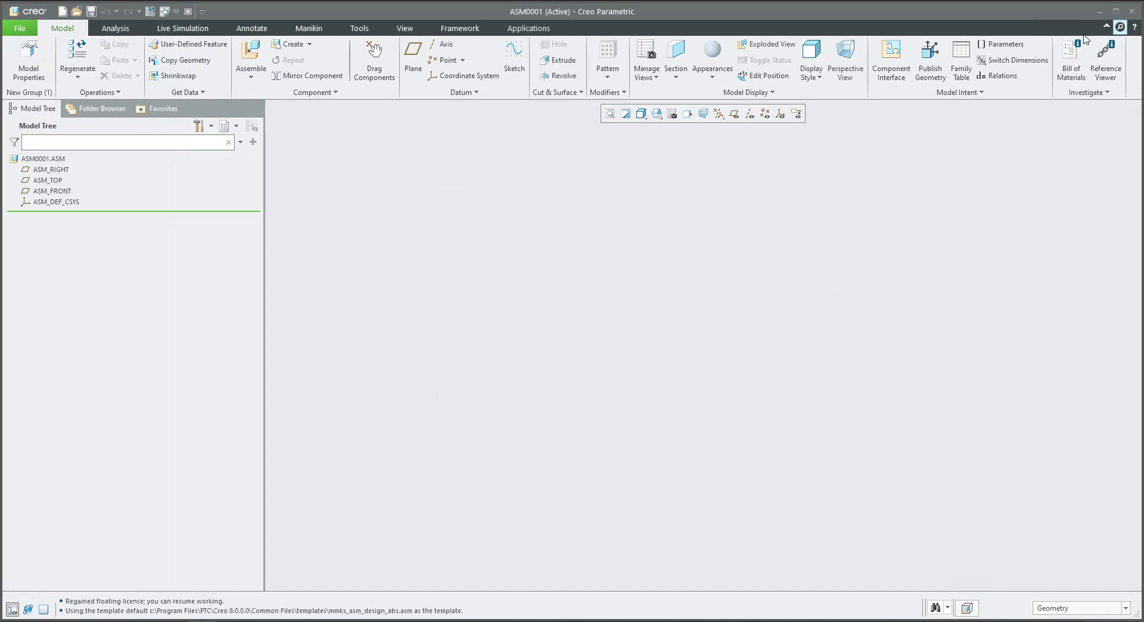
click(1120, 27)
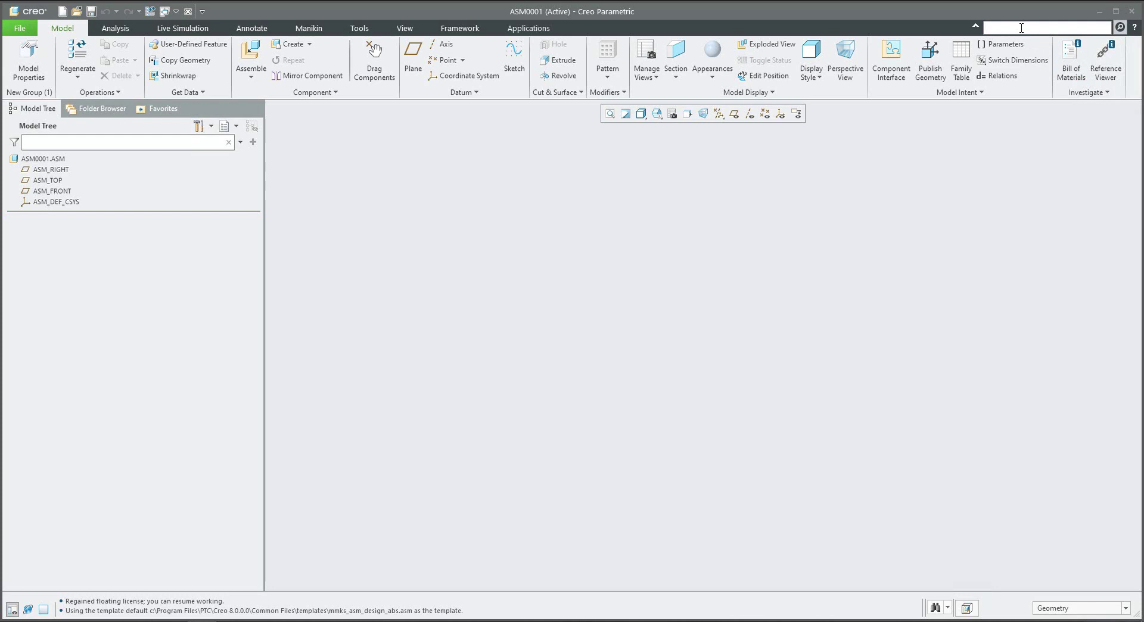
text(legac)
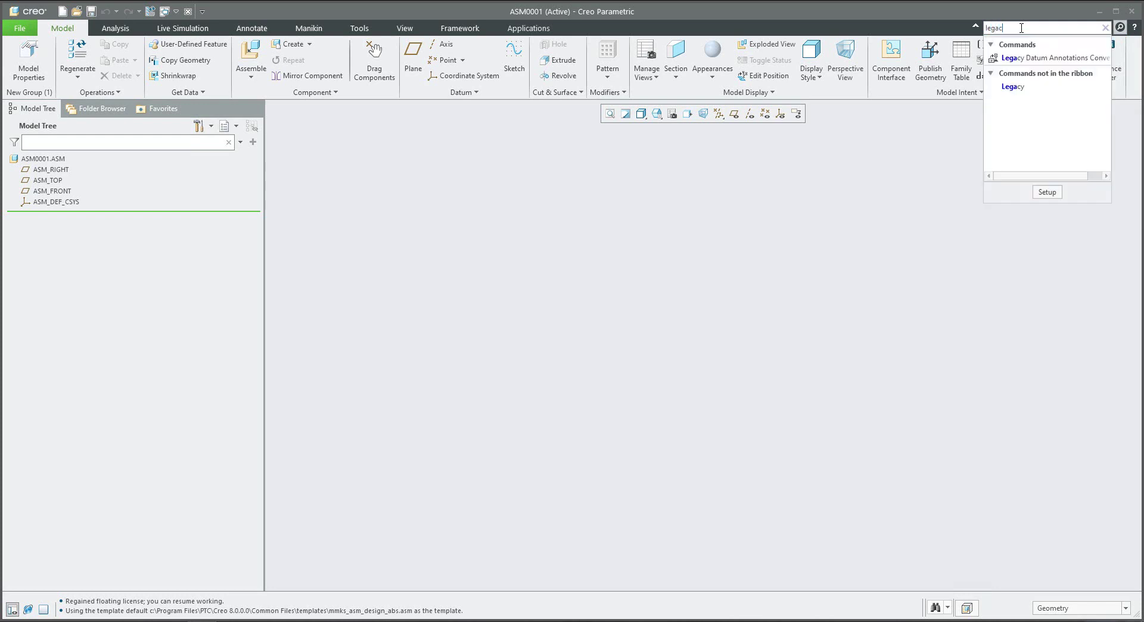
Step: Switch to Legacy mode and look through the assembly Feature menu
click(1013, 86)
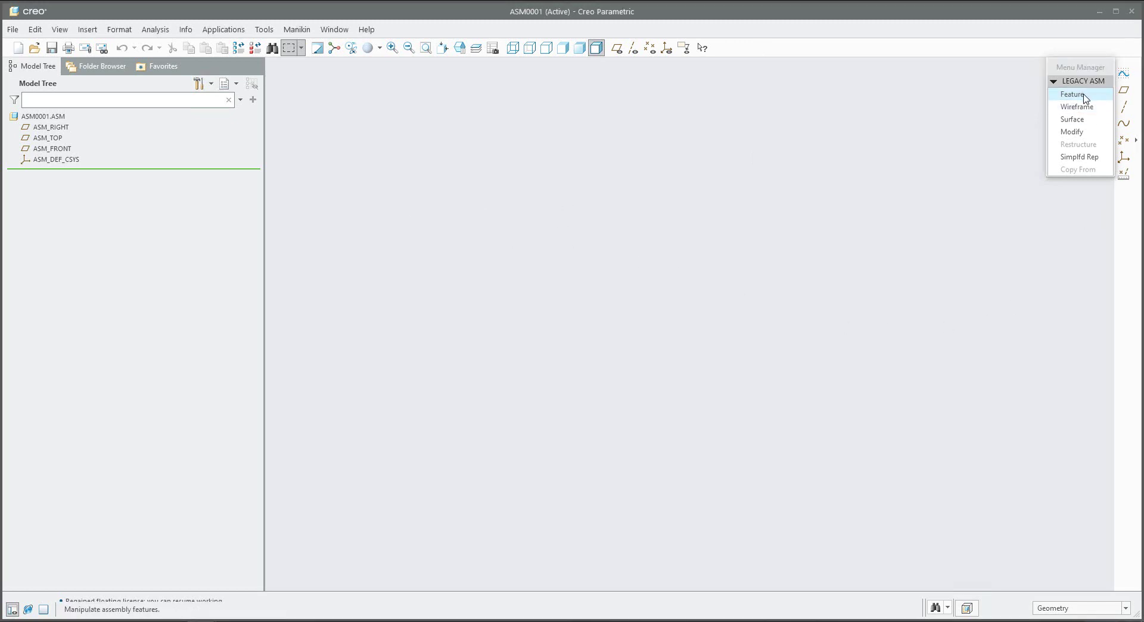
click(1071, 94)
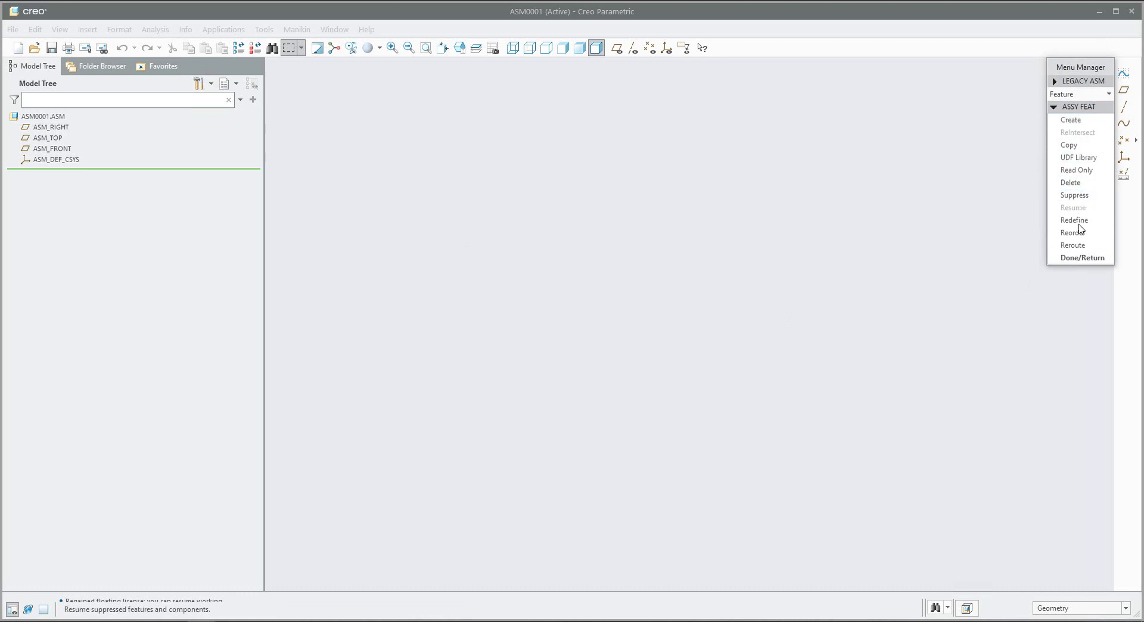
click(1082, 257)
Step: Browse the Insert menu's options in Legacy mode
click(87, 30)
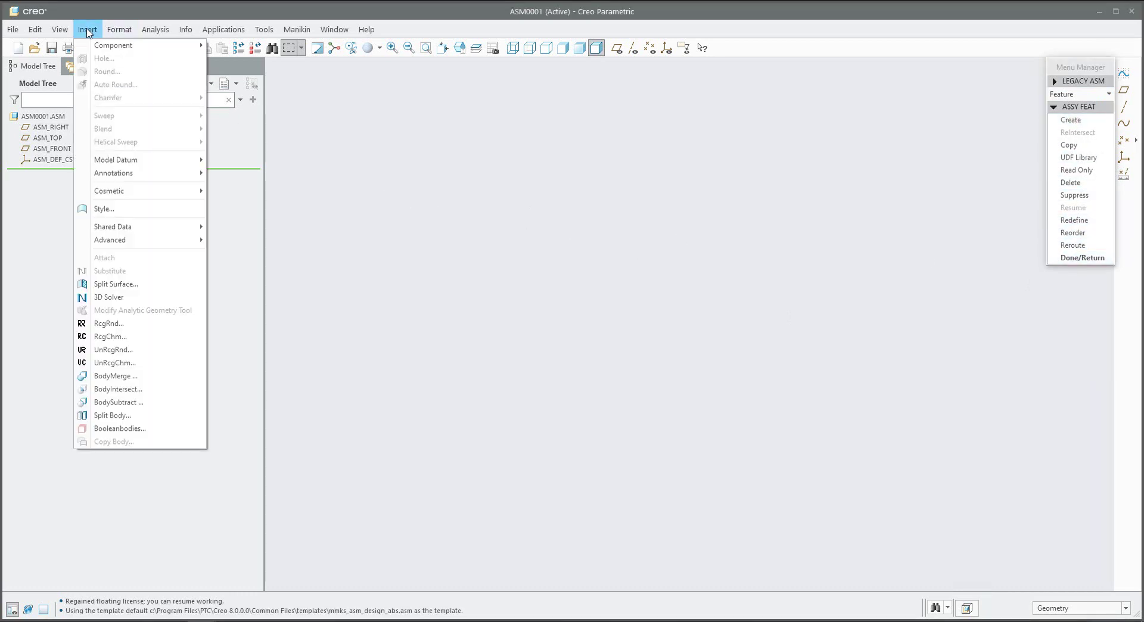
mouse_move(135, 52)
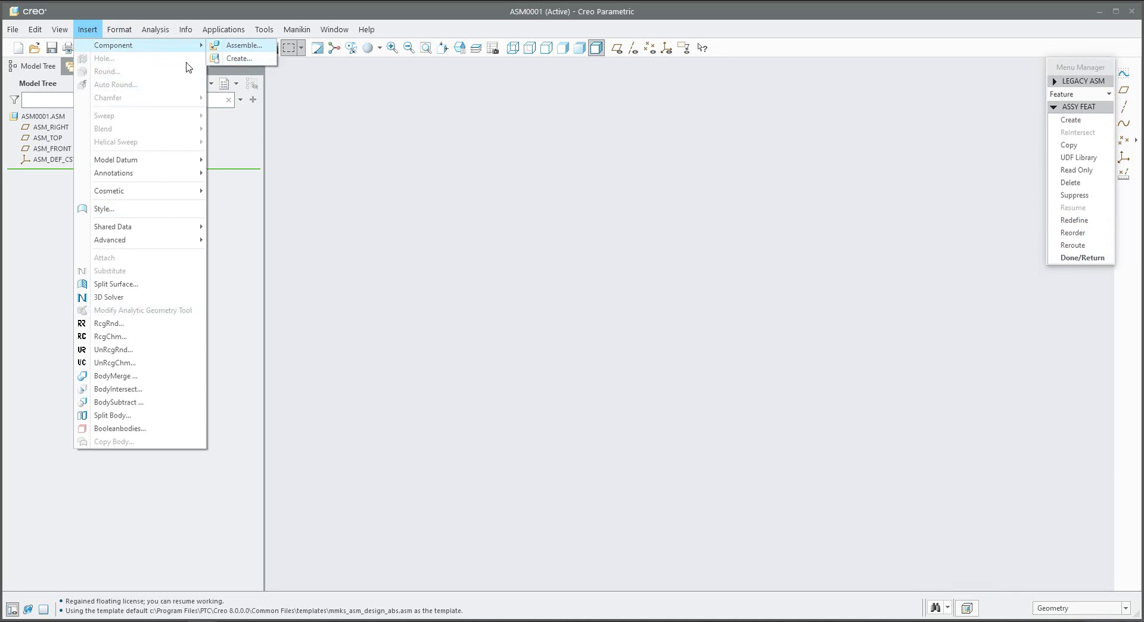
mouse_move(161, 162)
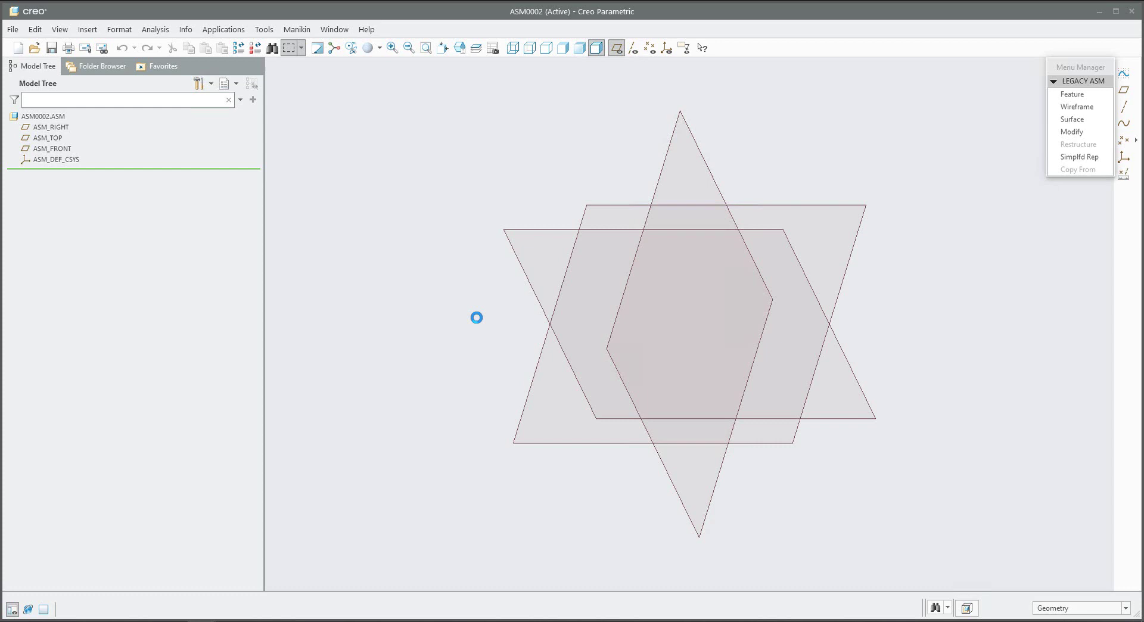
Step: Return to Standard mode, create solid part PRT0001, and start a command search
click(230, 31)
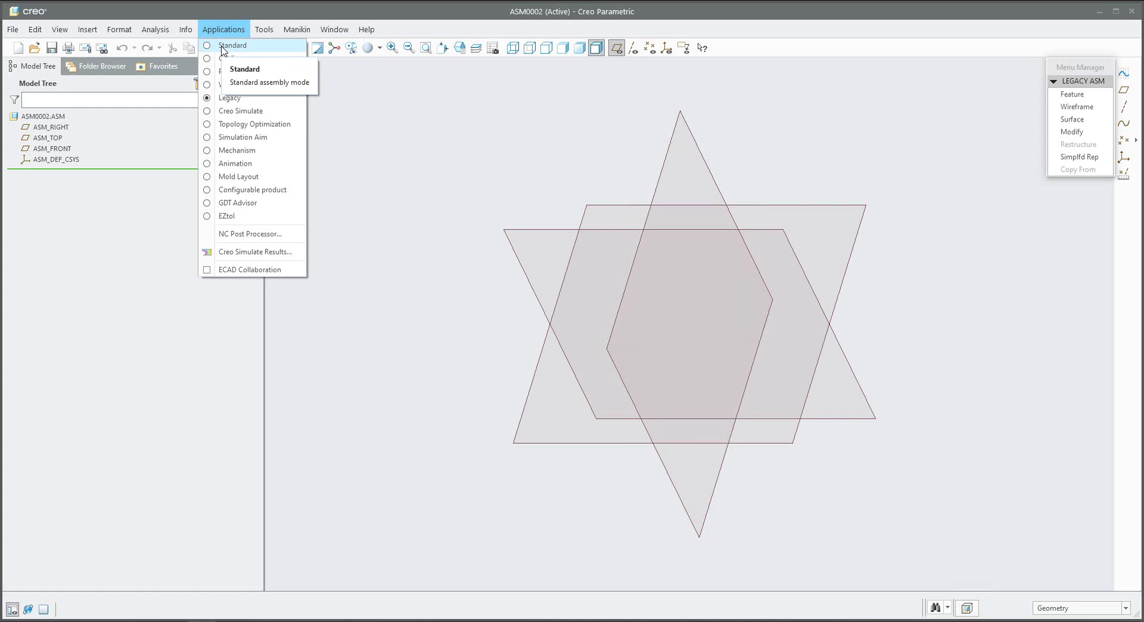
click(221, 47)
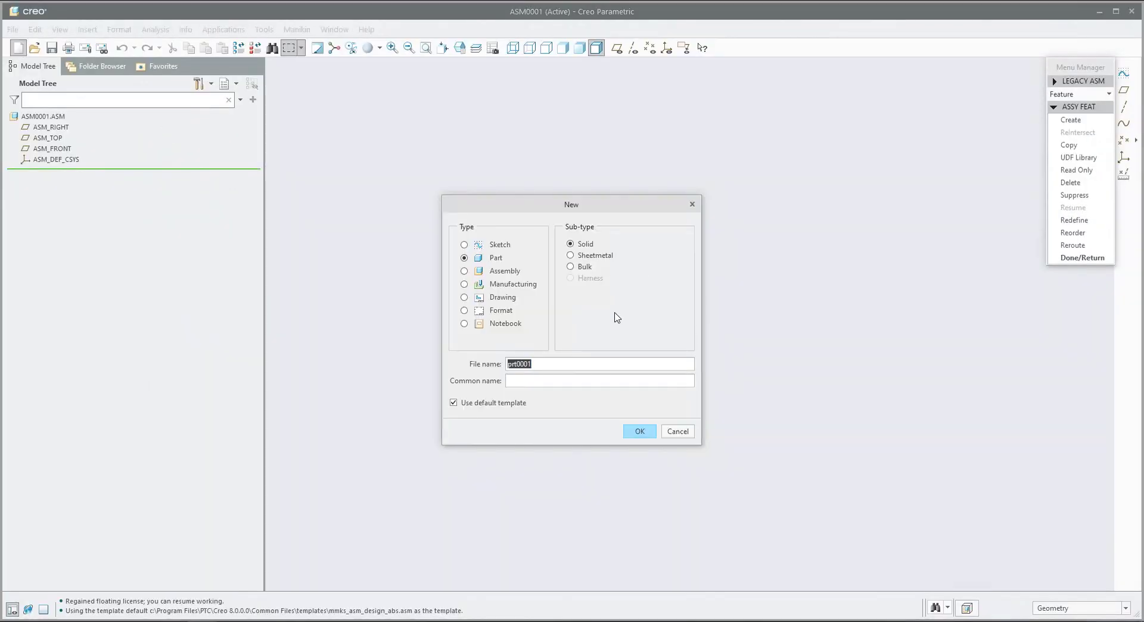
click(642, 432)
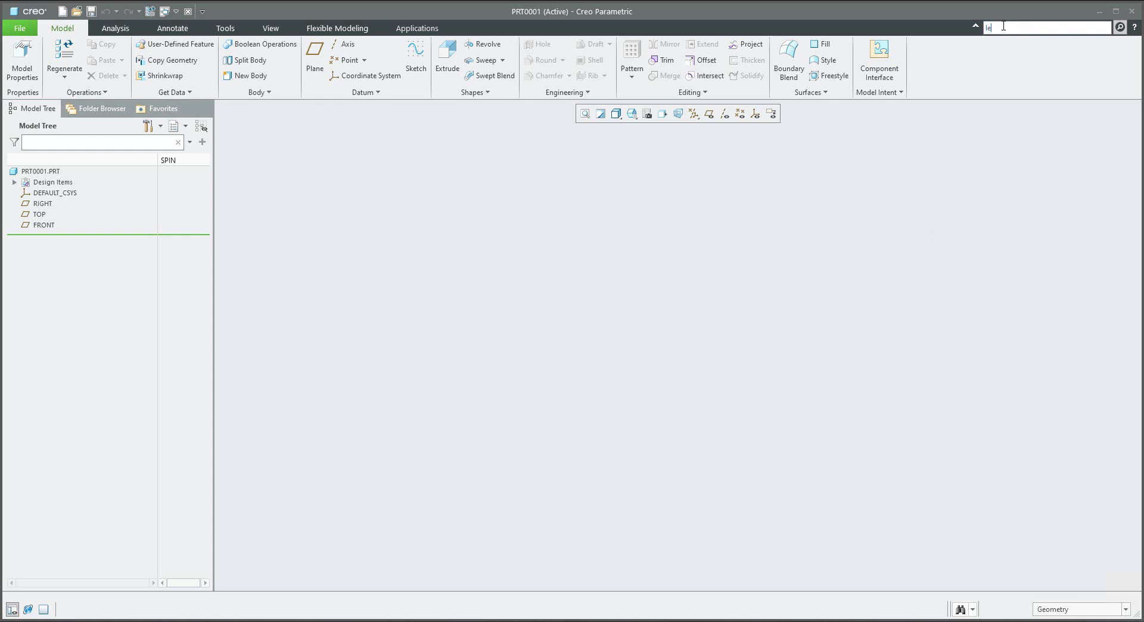
text(c)
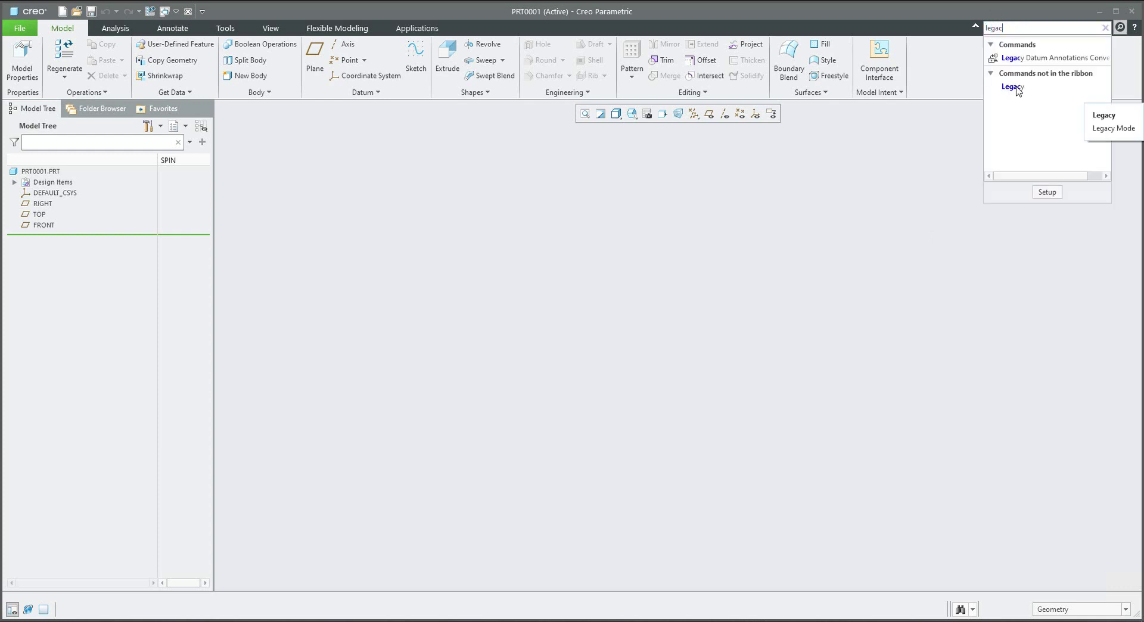
Step: Put PRT0001 in Legacy mode and start a solid Sweep protrusion from Feature > Create
click(1013, 87)
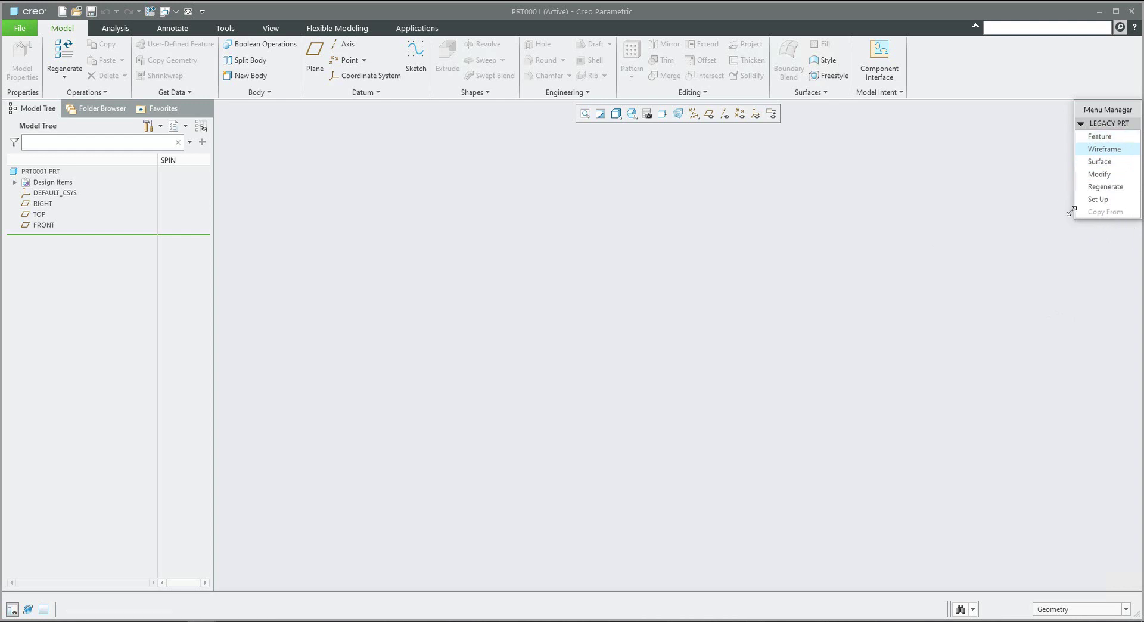
click(1099, 137)
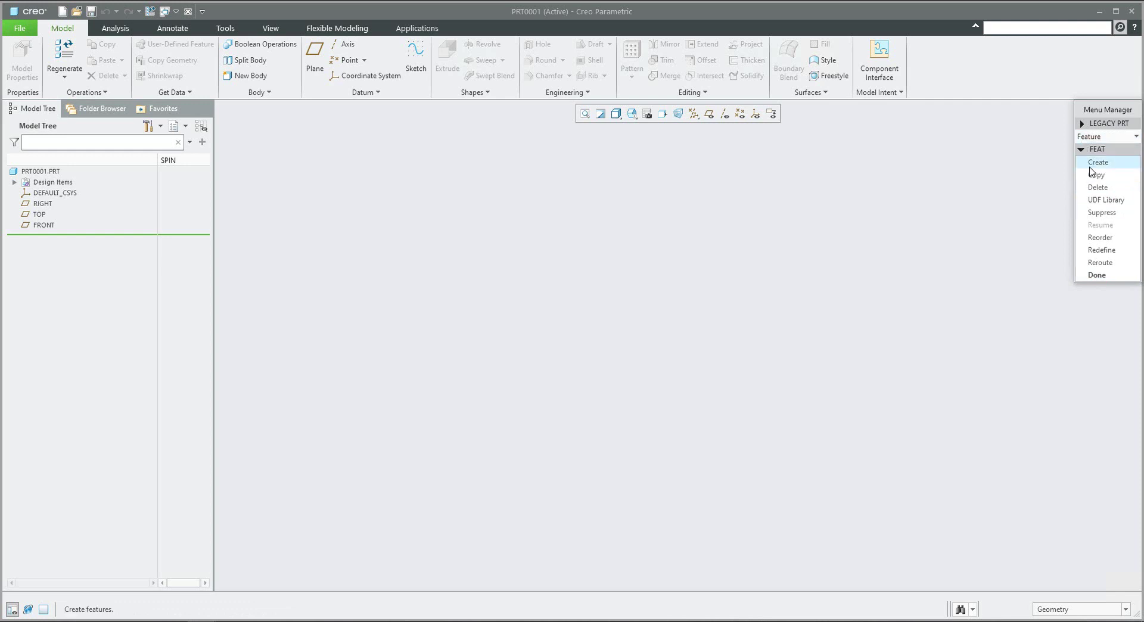
click(1096, 163)
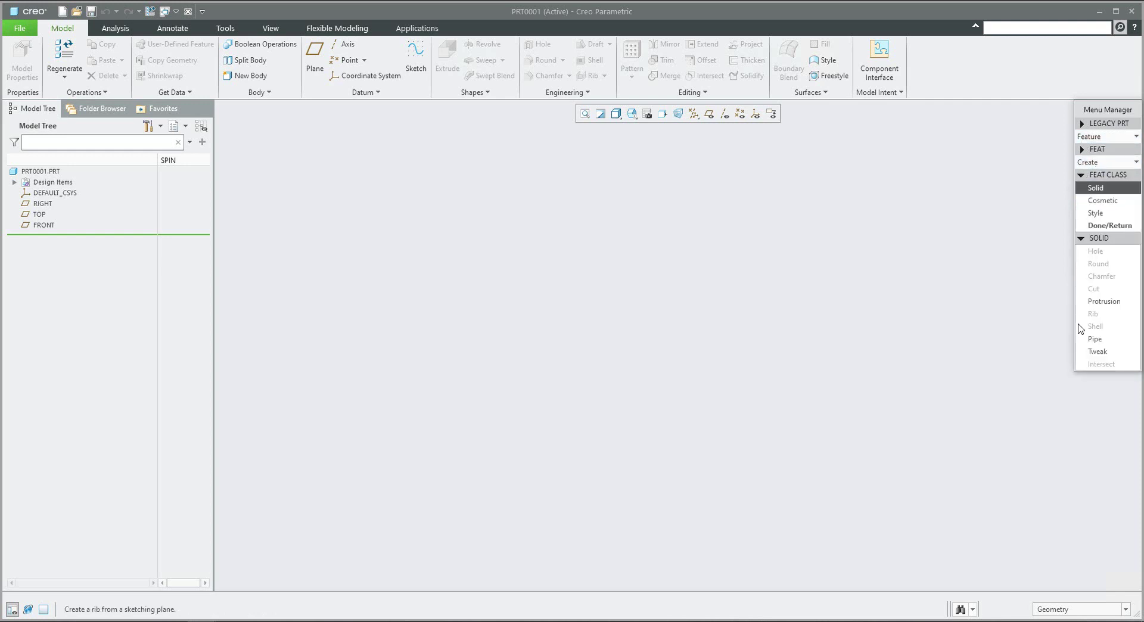
click(1103, 302)
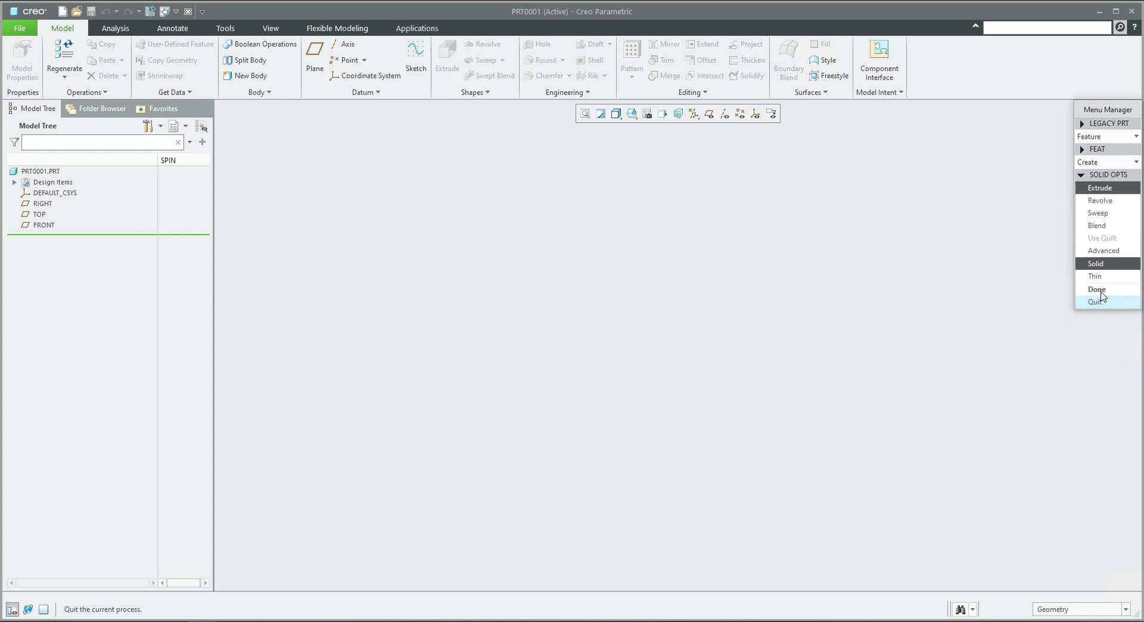
click(1099, 214)
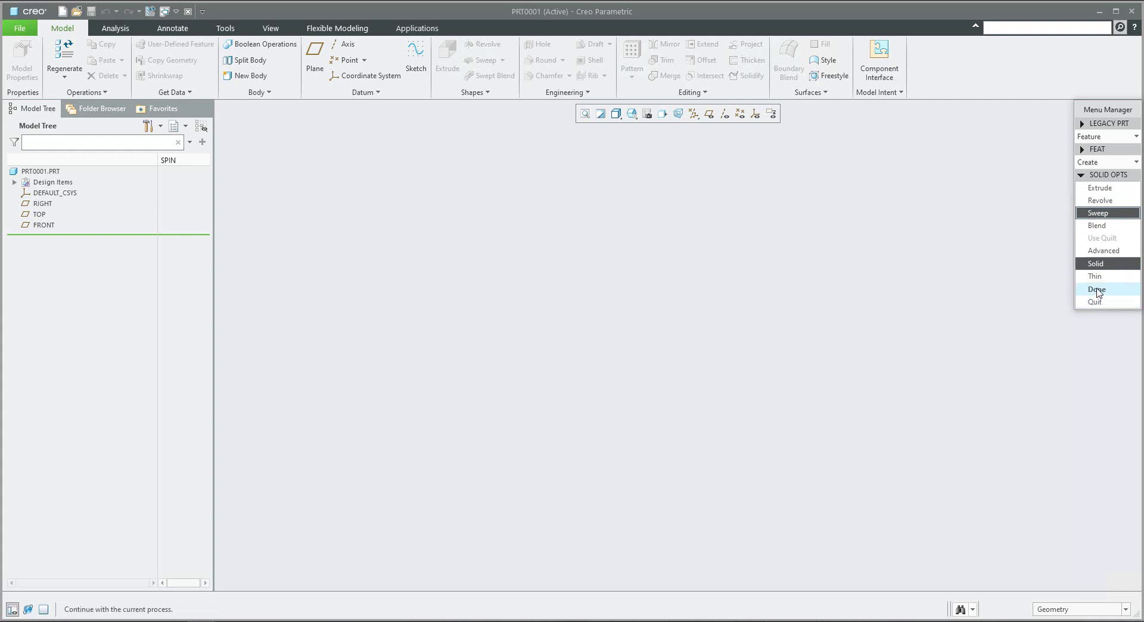
click(1098, 290)
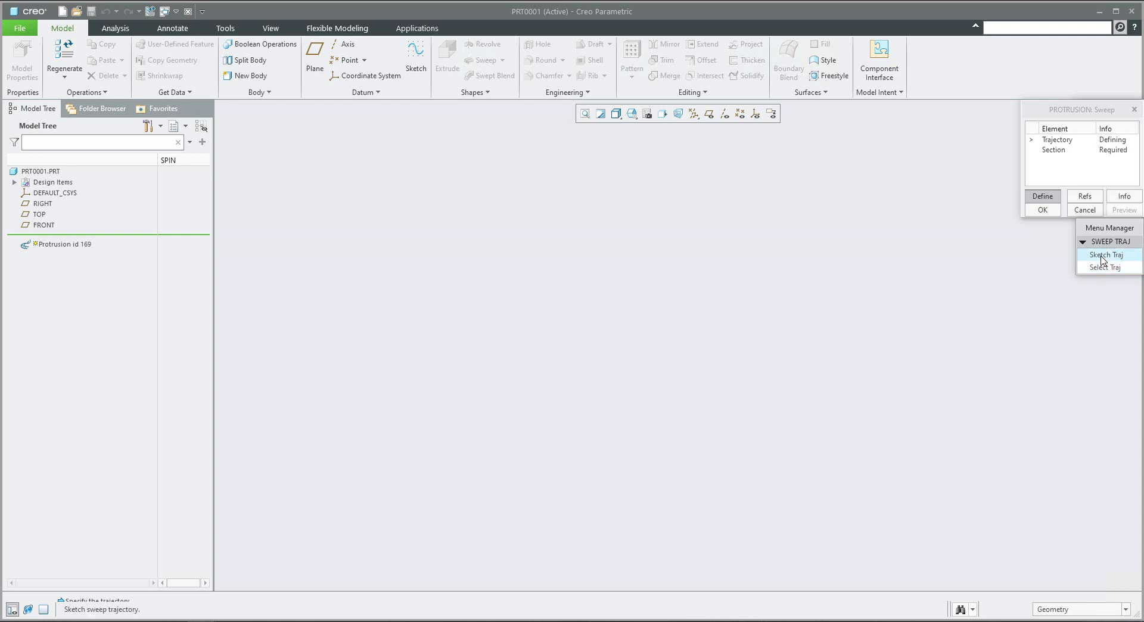
Step: Pick the TOP datum plane as the trajectory sketch plane, keeping the default viewing direction
click(1103, 259)
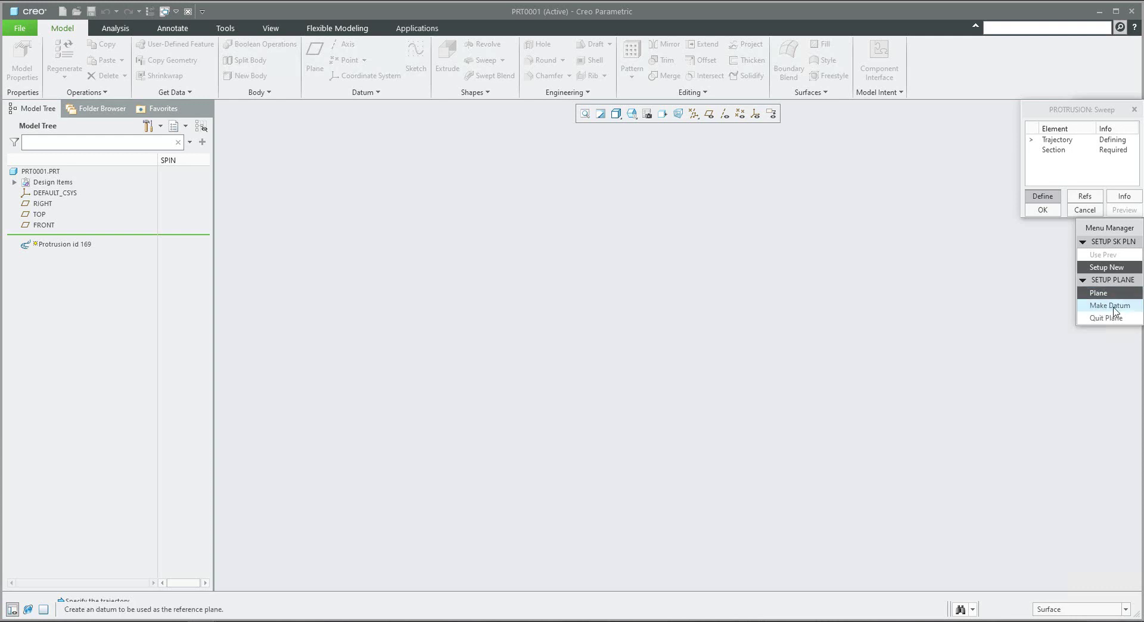
click(709, 113)
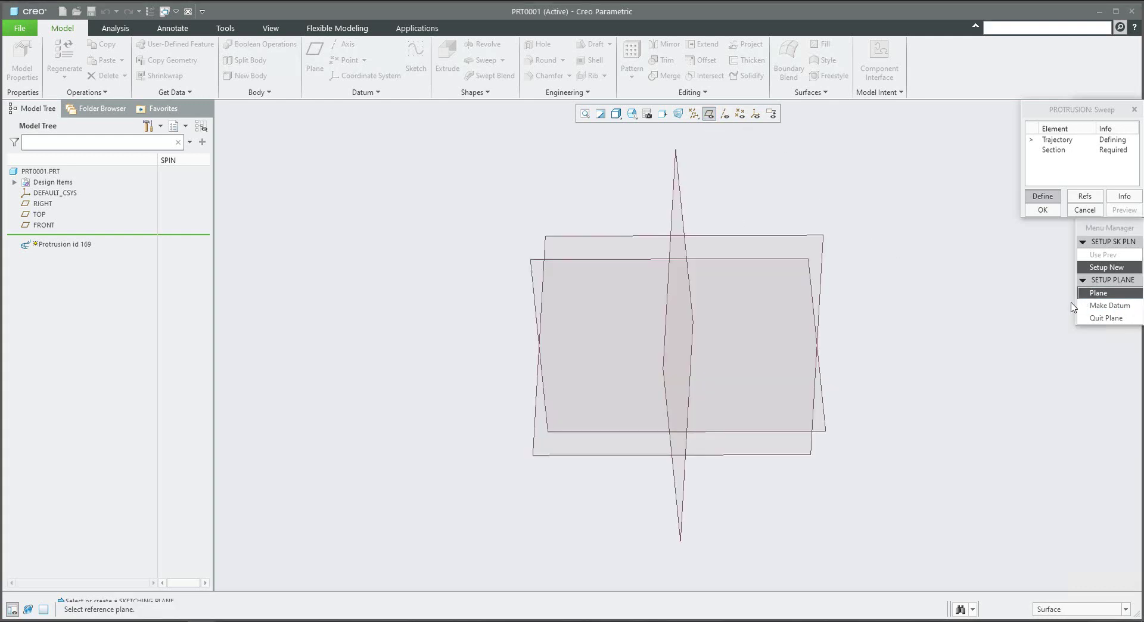
click(822, 239)
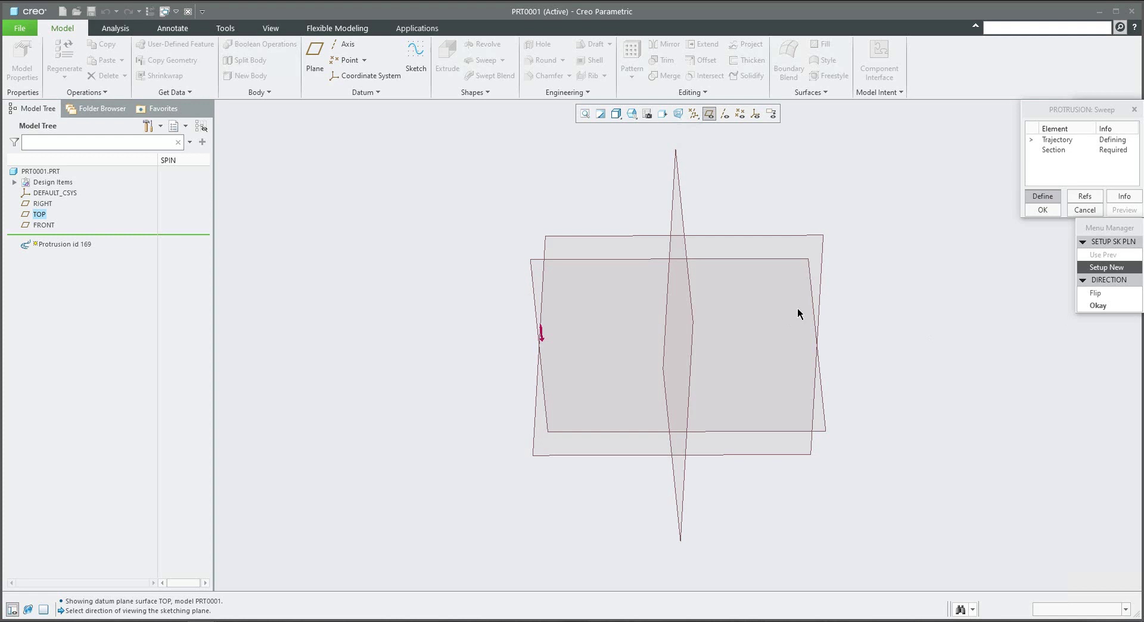
middle_drag(799, 313, 712, 344)
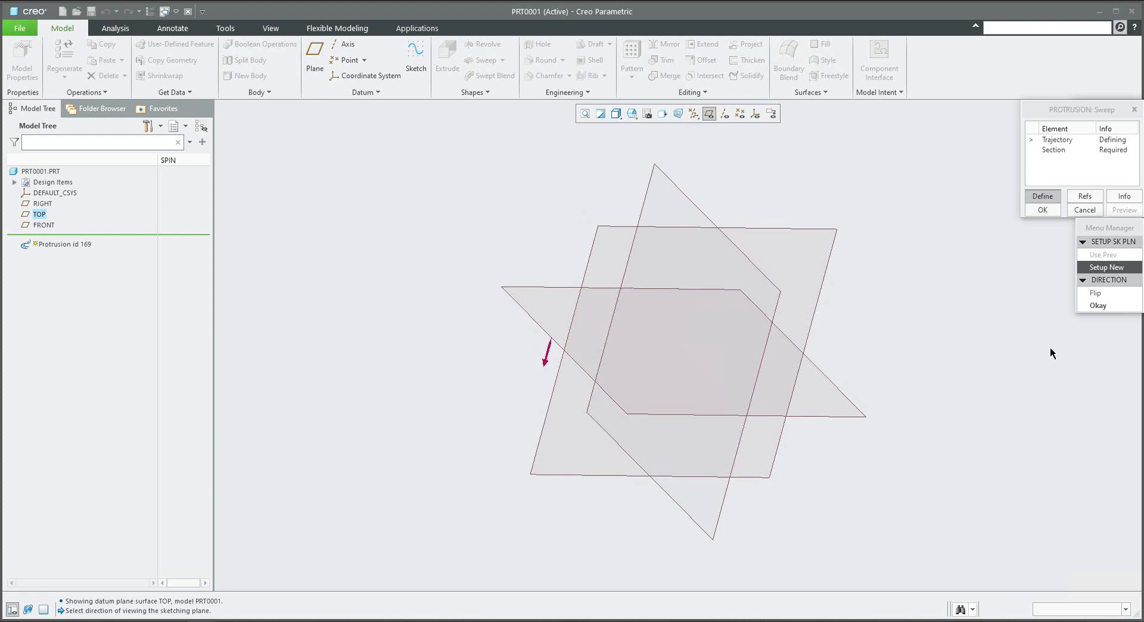
click(1100, 306)
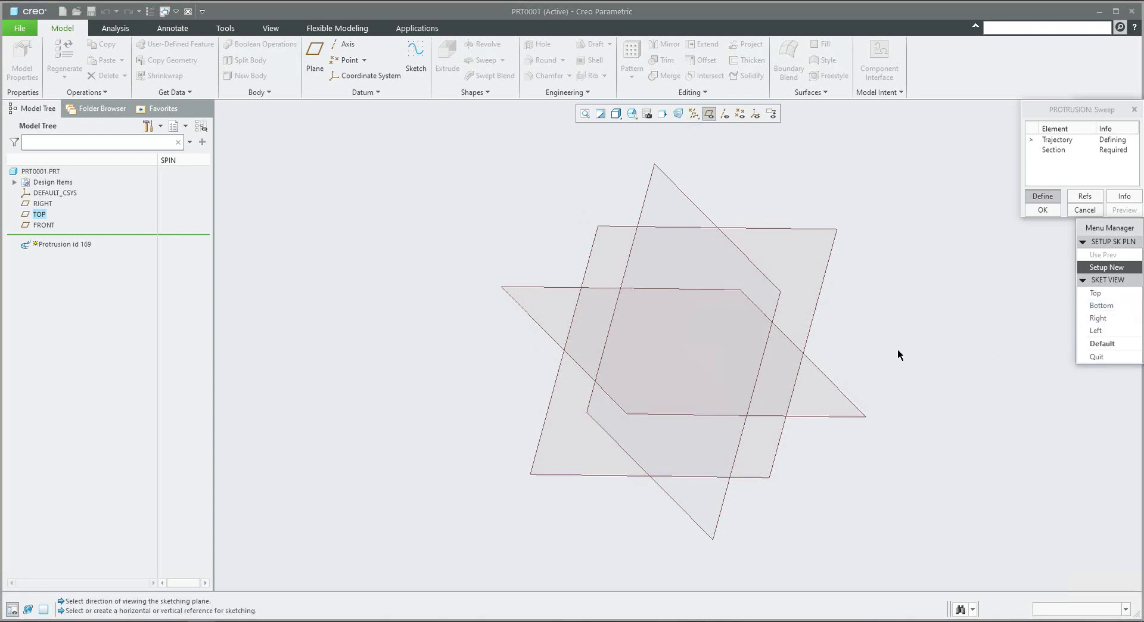
Step: Orient the sketch with the RIGHT datum plane as the Left reference
click(1102, 344)
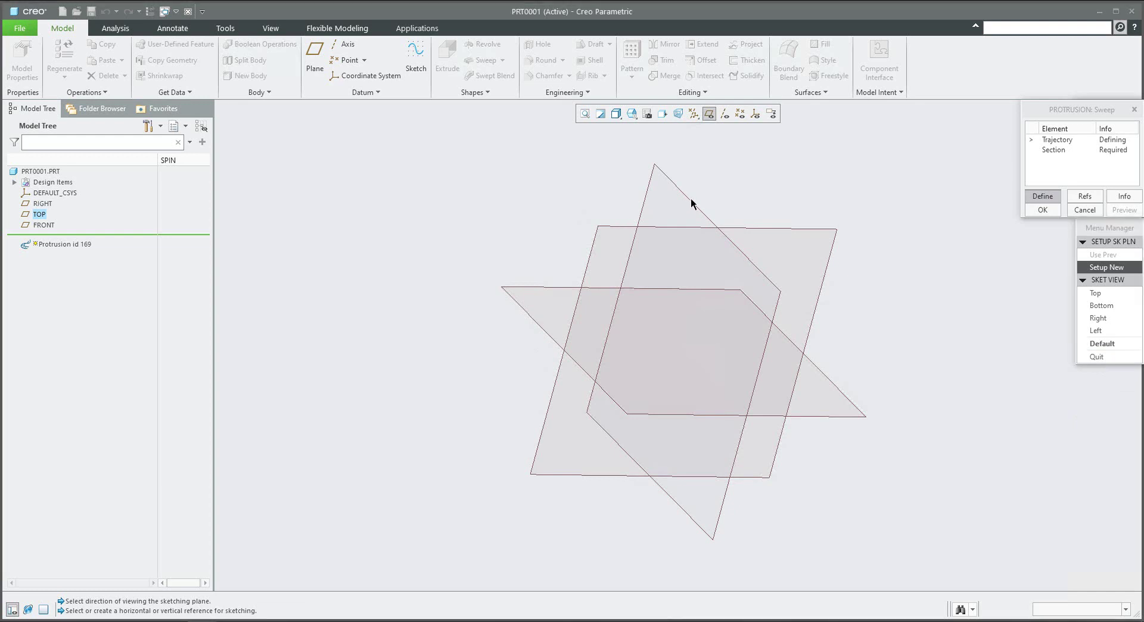
click(1099, 331)
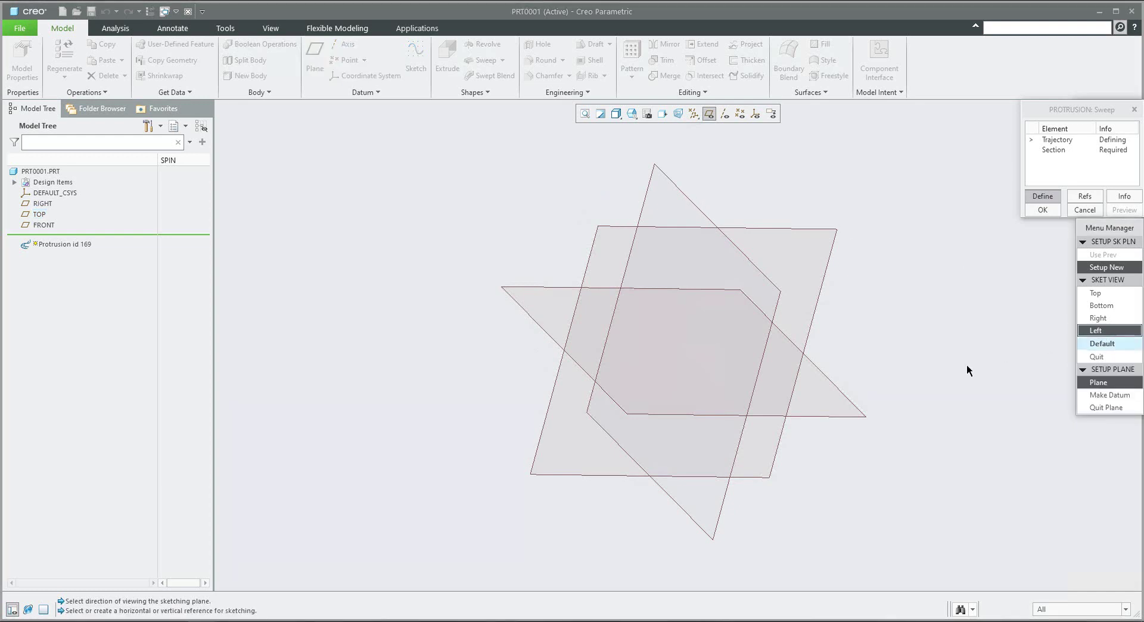
click(697, 208)
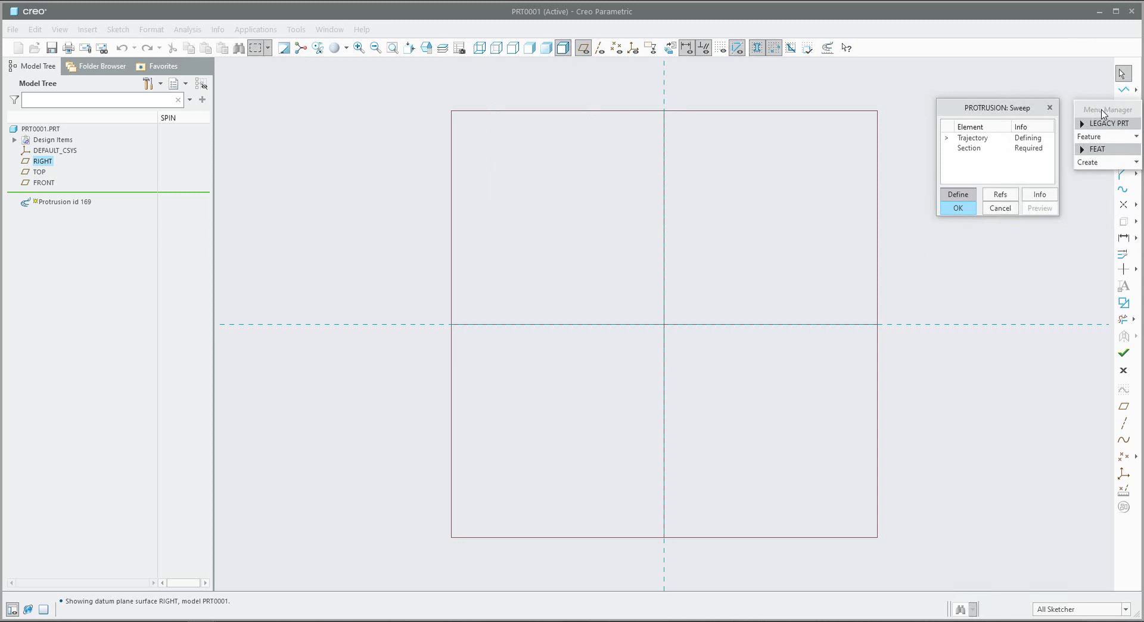
Step: Draw a 284.86-diameter circle centred on the datum intersection and accept the trajectory
drag(1106, 110, 1065, 72)
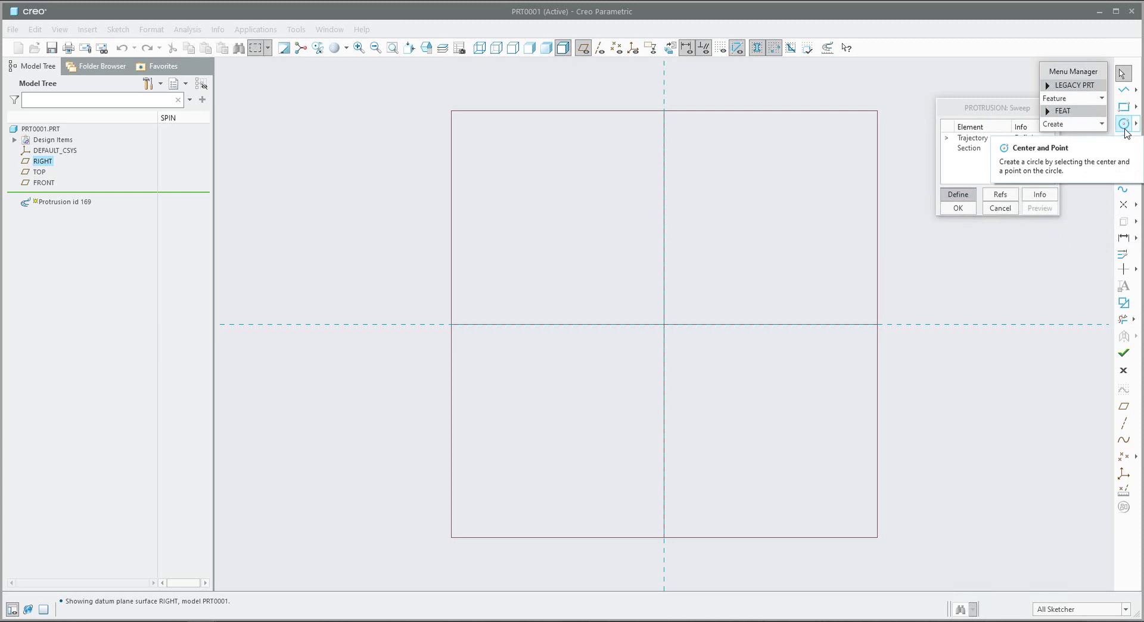
click(1123, 124)
click(664, 324)
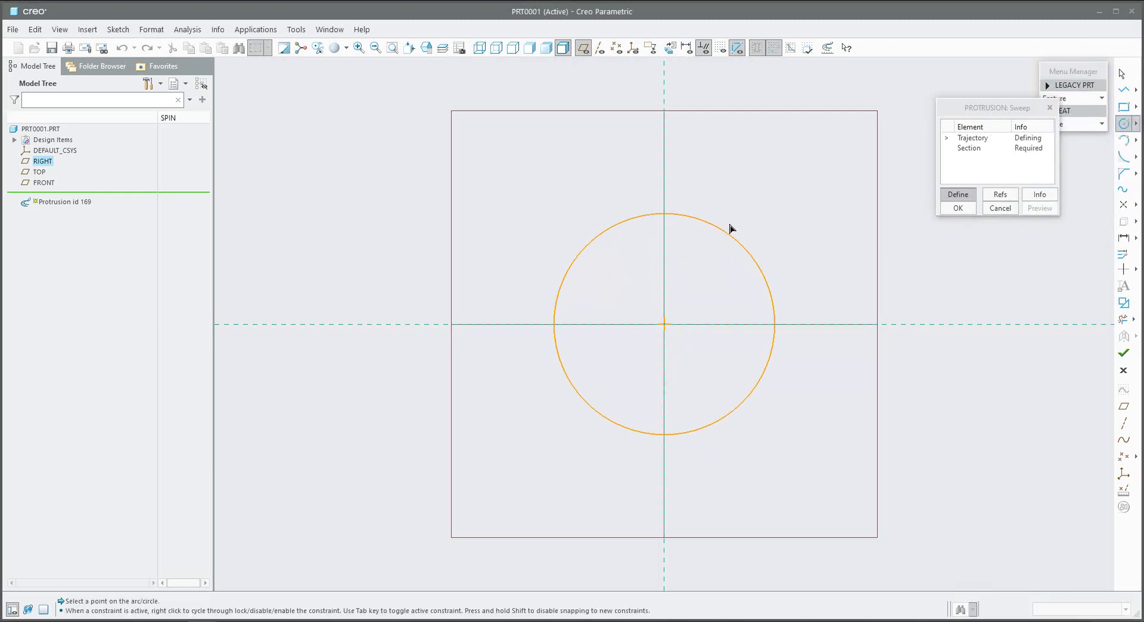
click(730, 229)
middle_click(779, 192)
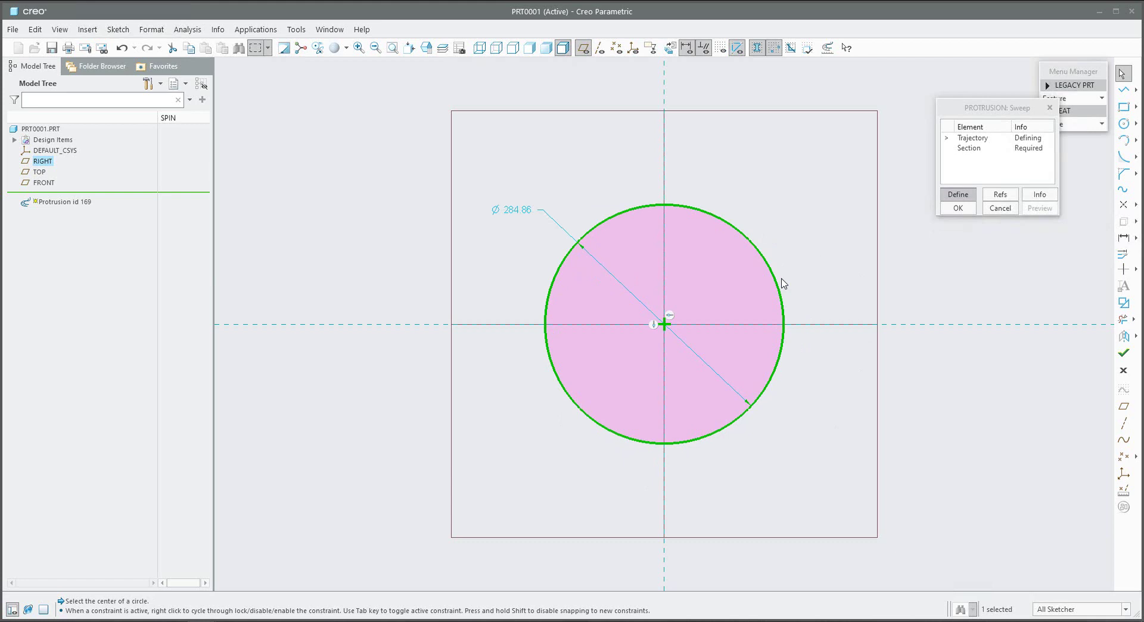
click(1123, 354)
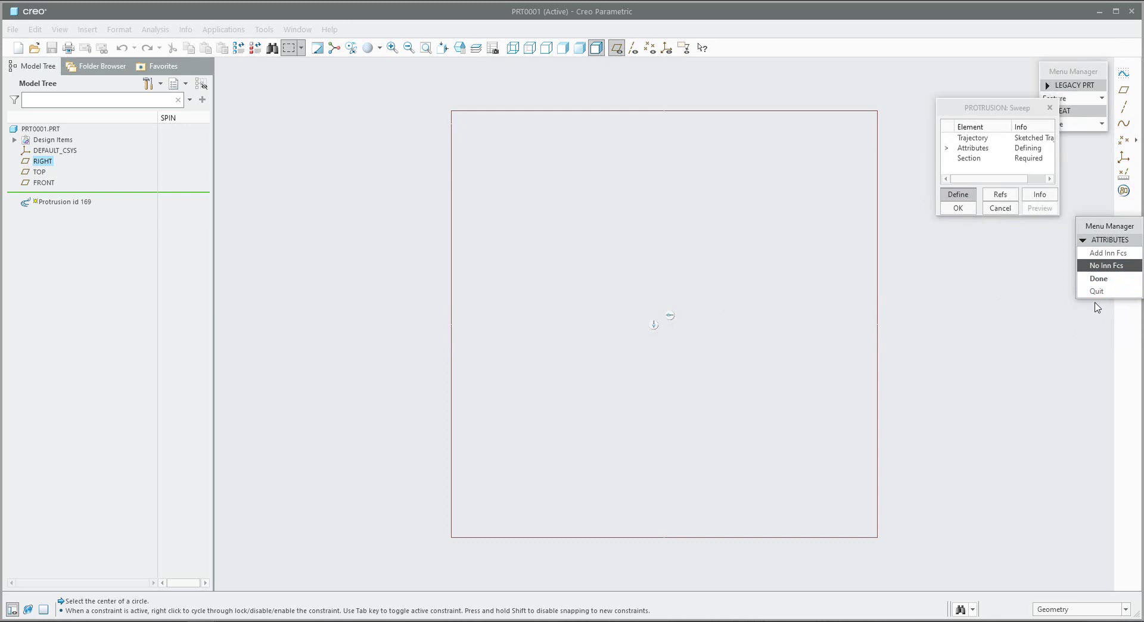
Step: Choose no inner faces, then sketch an outer rectangle at the axes intersection and a smaller inner one
click(1099, 280)
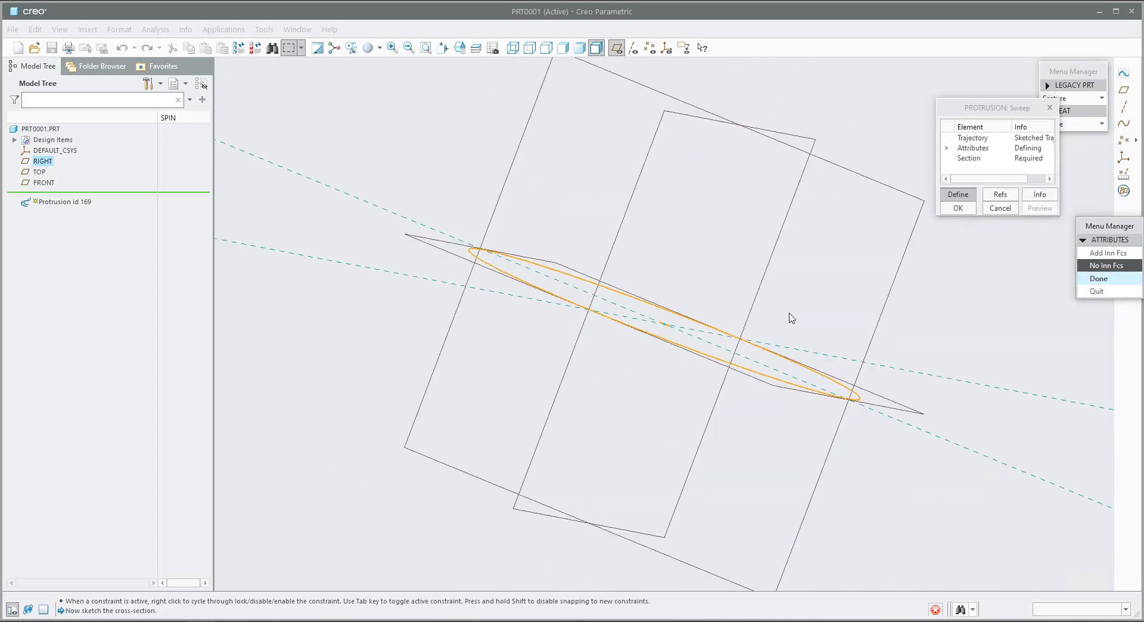
key(ctrl+d)
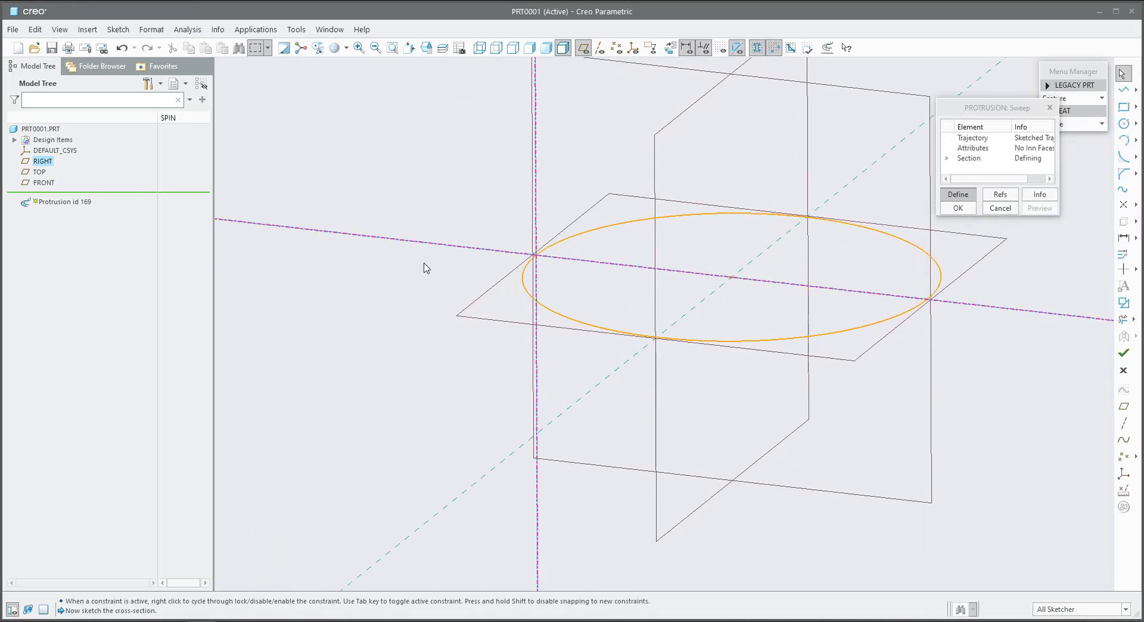
click(1123, 107)
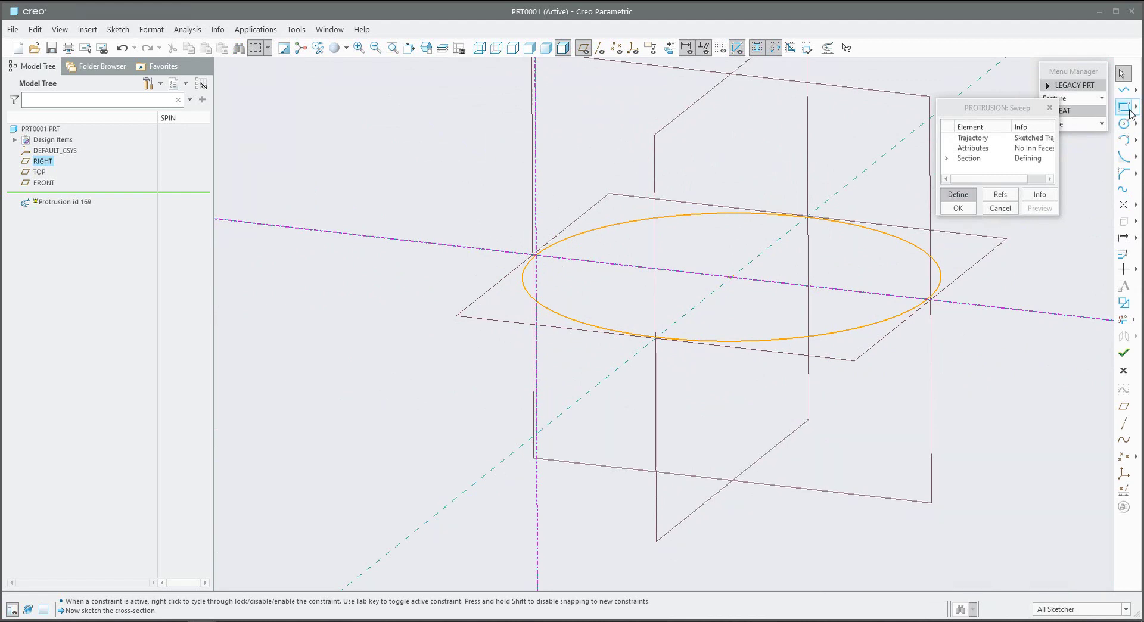
click(535, 256)
click(548, 274)
scroll(549, 274, up, 6)
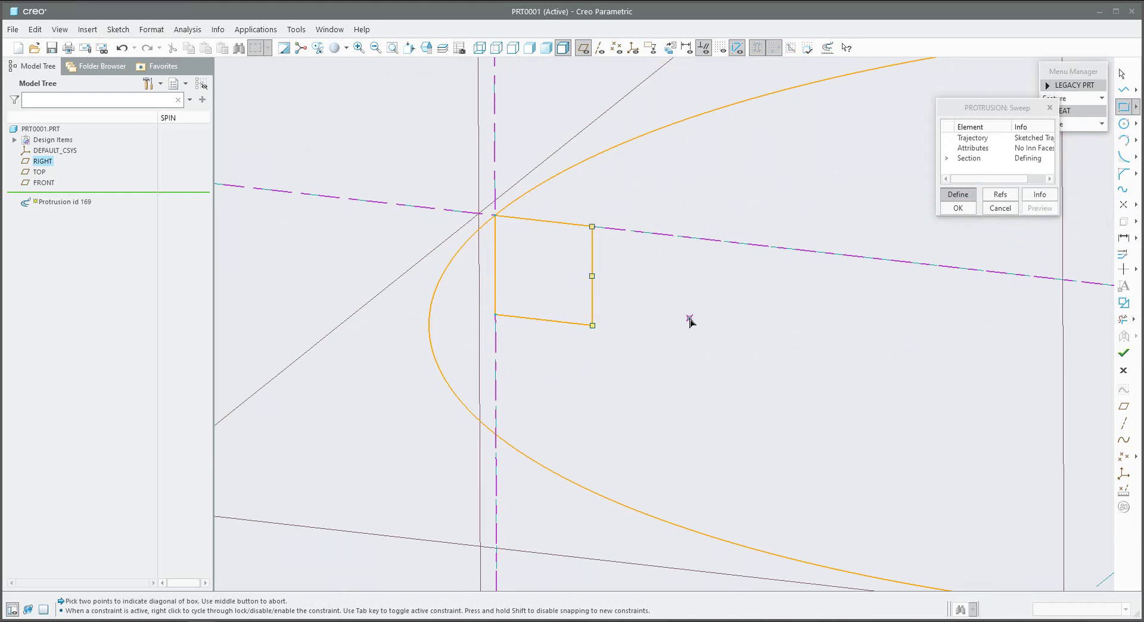
click(592, 249)
click(549, 287)
middle_click(682, 299)
Step: Trim the shared right edges with Delete Segment and accept the section to create the ring
click(1124, 318)
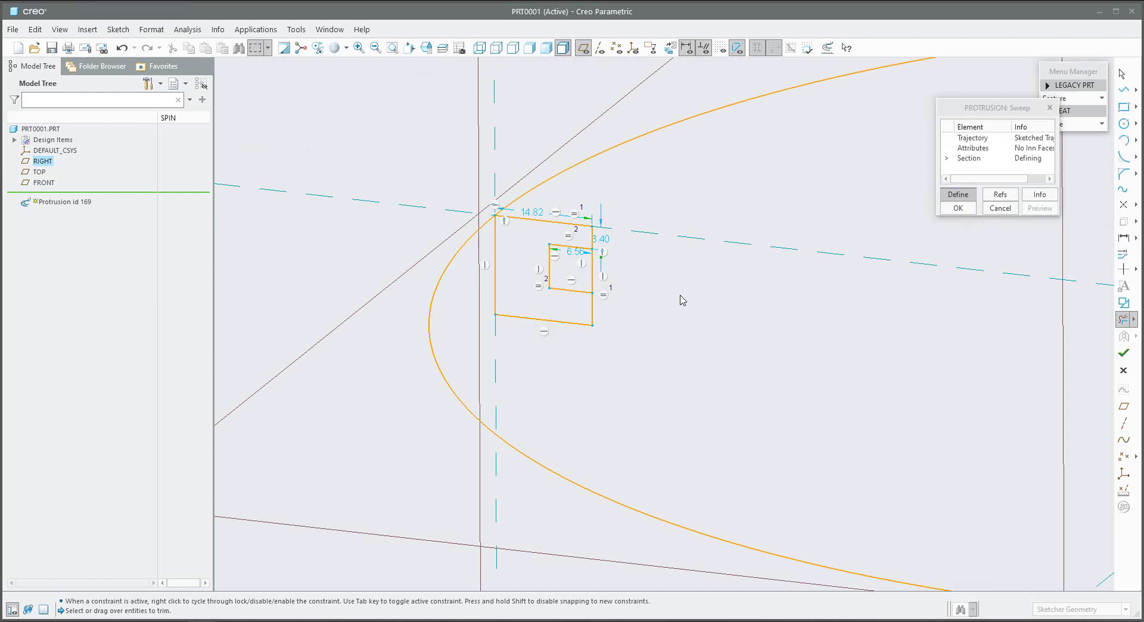
mouse_move(683, 299)
mouse_down()
mouse_move(596, 283)
mouse_move(677, 297)
mouse_up()
mouse_move(605, 289)
mouse_down()
mouse_move(669, 285)
mouse_move(705, 344)
mouse_up()
middle_click(705, 344)
key(ctrl+d)
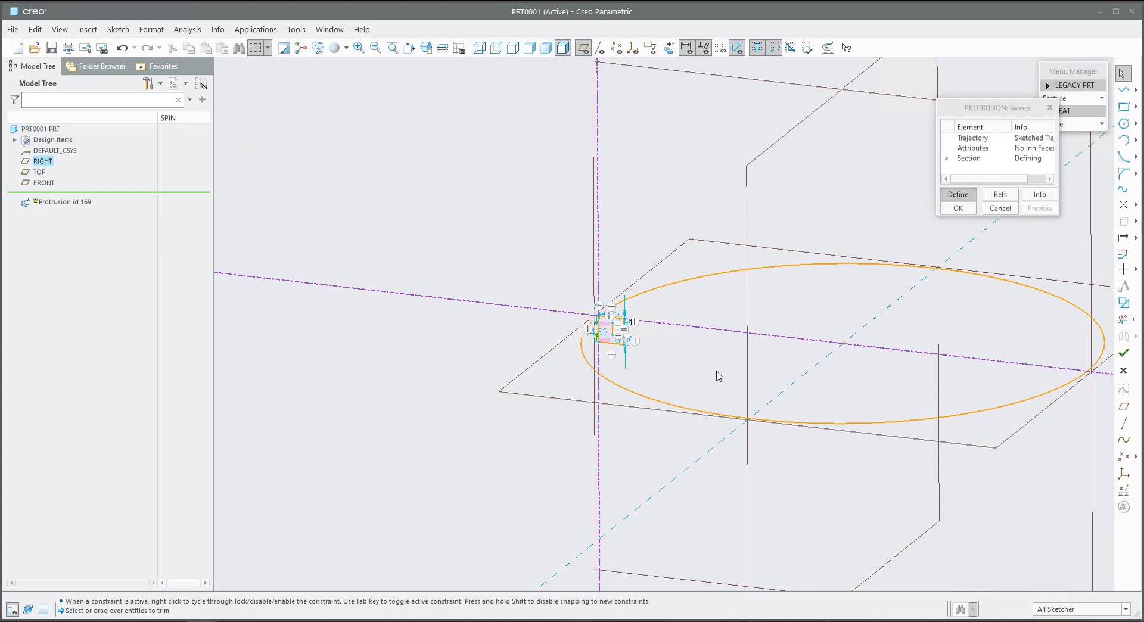
scroll(718, 375, up, 1)
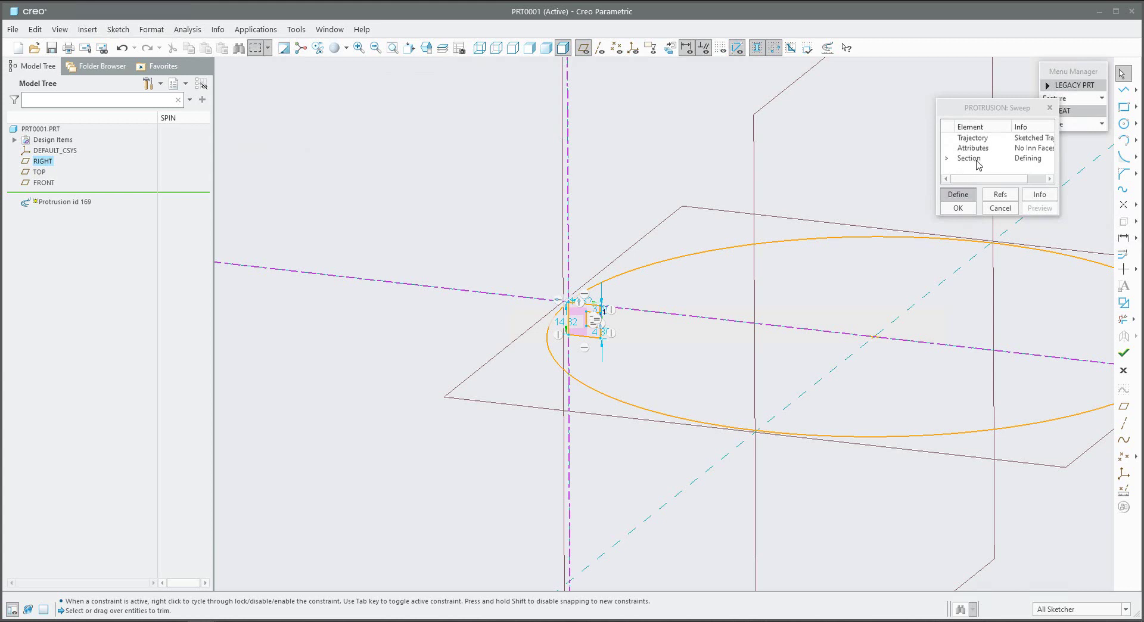
click(1123, 354)
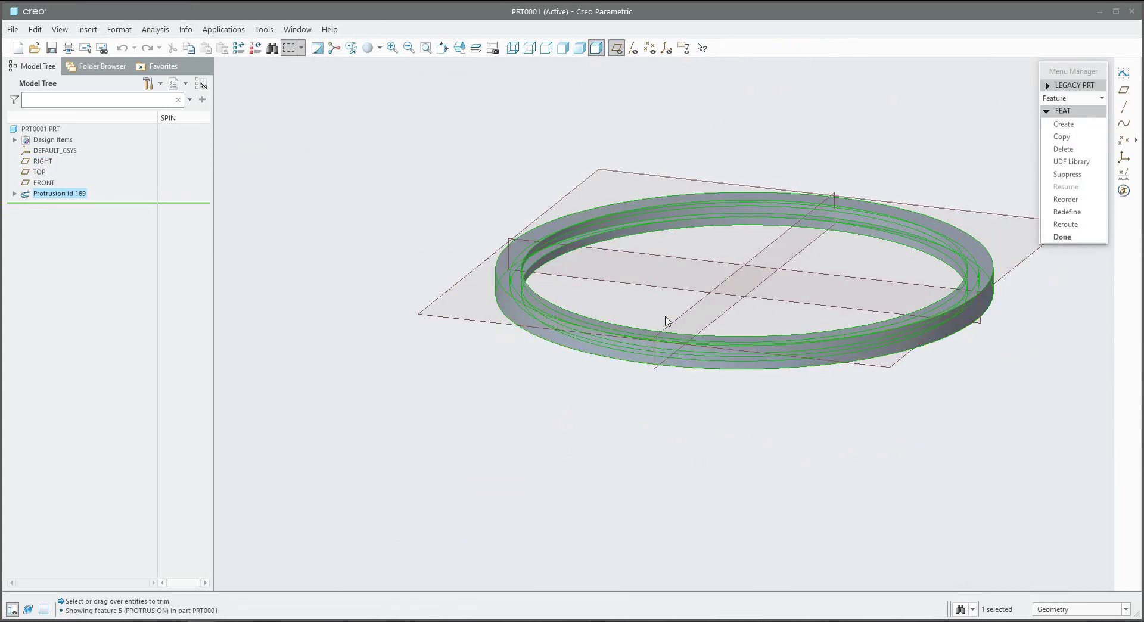
Step: Orbit and zoom to inspect the finished ring from a tilted angle, then deselect it
middle_drag(665, 323, 656, 319)
scroll(631, 260, up, 3)
middle_drag(533, 260, 556, 269)
scroll(559, 298, down, 3)
middle_drag(682, 326, 628, 314)
click(339, 169)
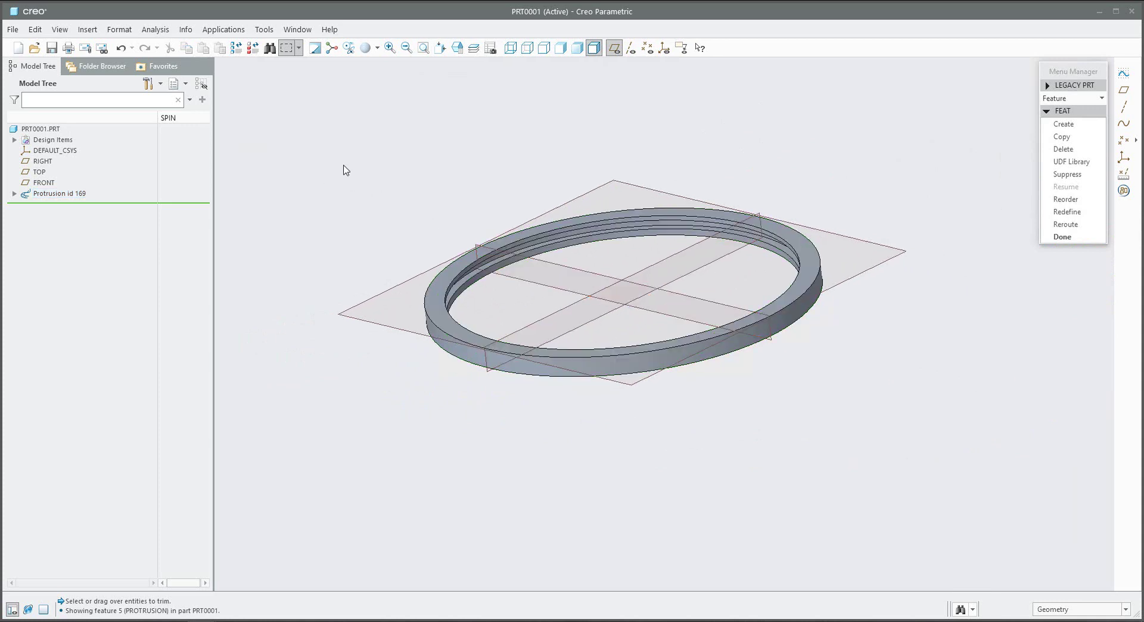
Step: Browse the Insert menu's Advanced feature options
click(84, 31)
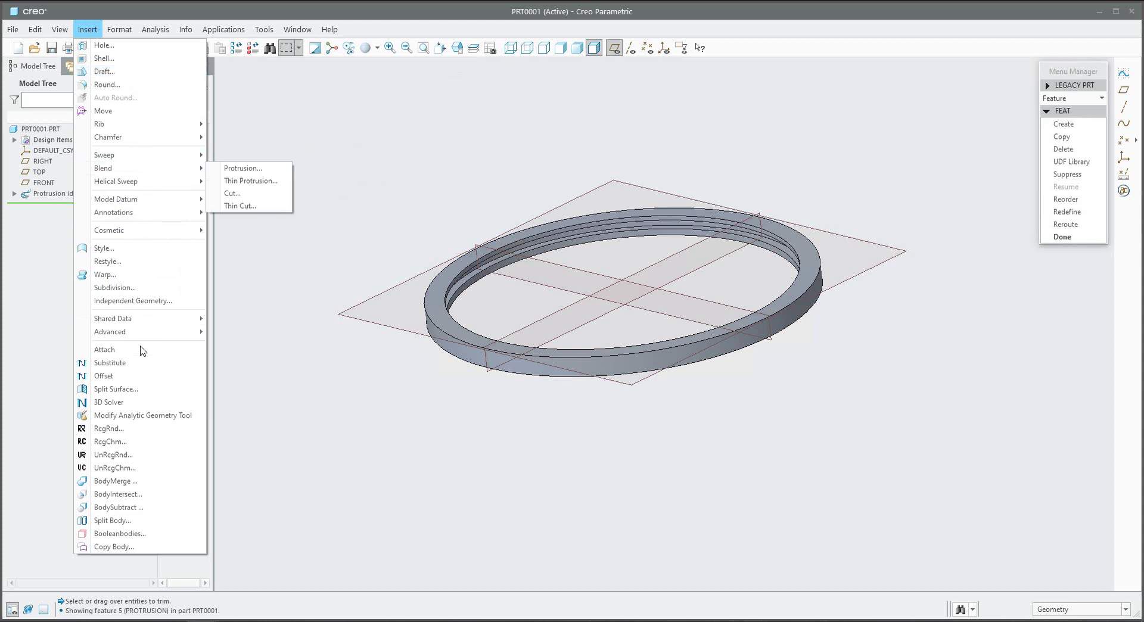
mouse_move(184, 336)
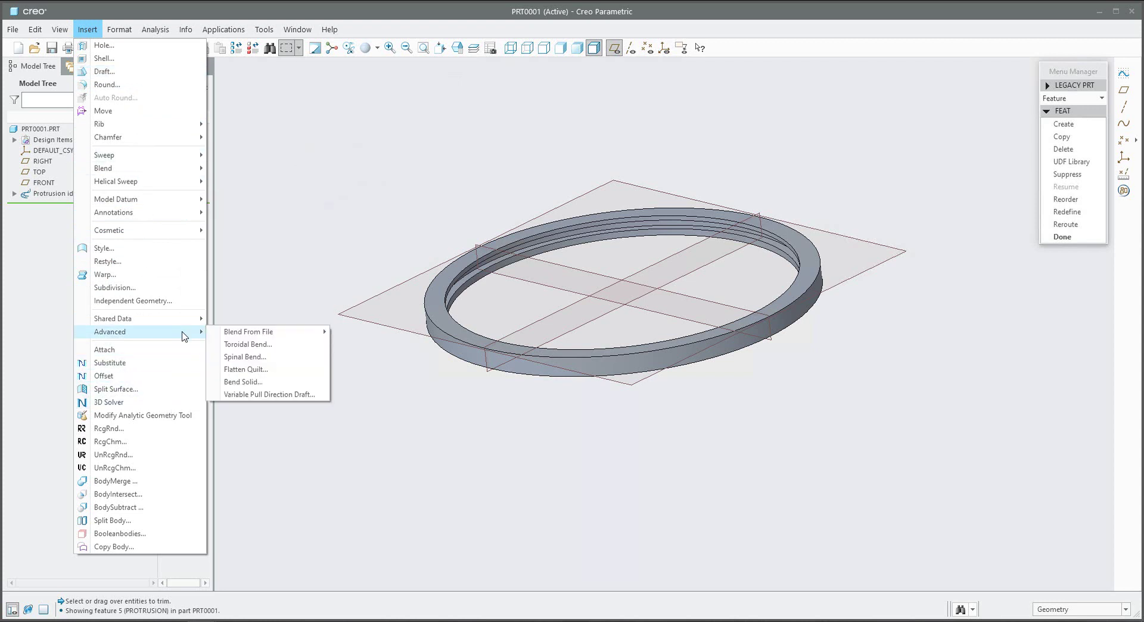
mouse_move(268, 335)
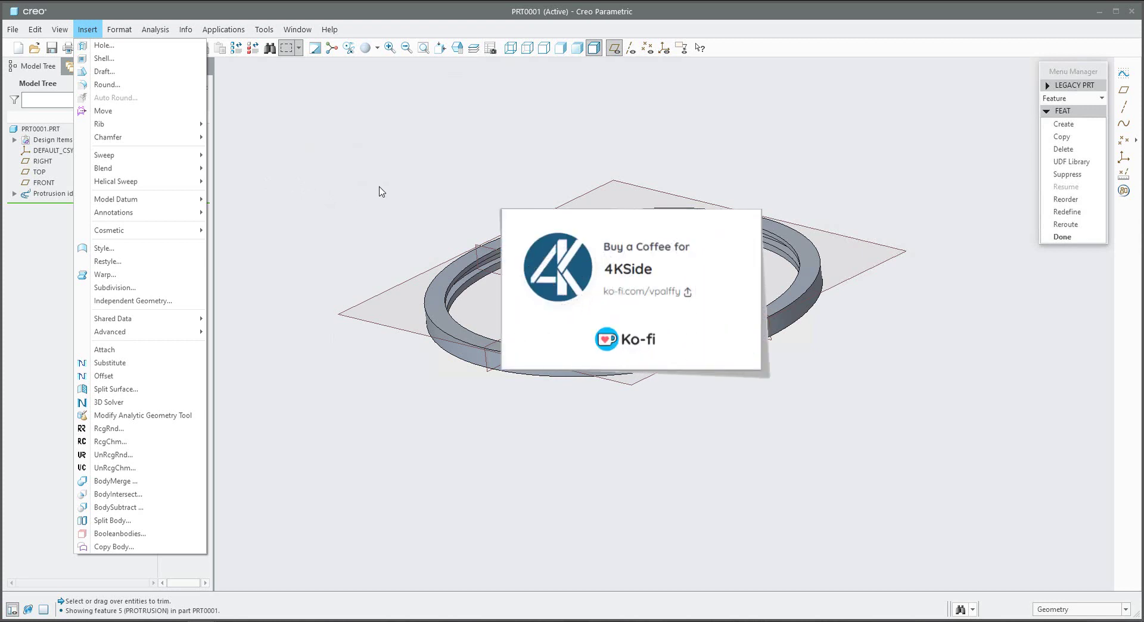
Step: Dismiss the Insert menu with Esc
key(Escape)
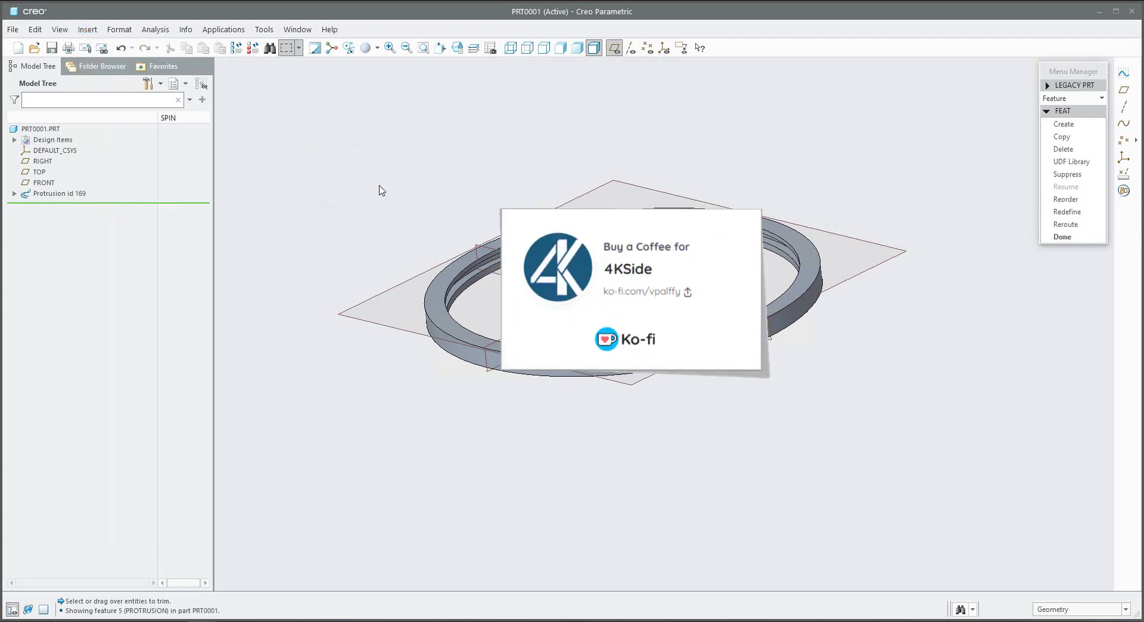